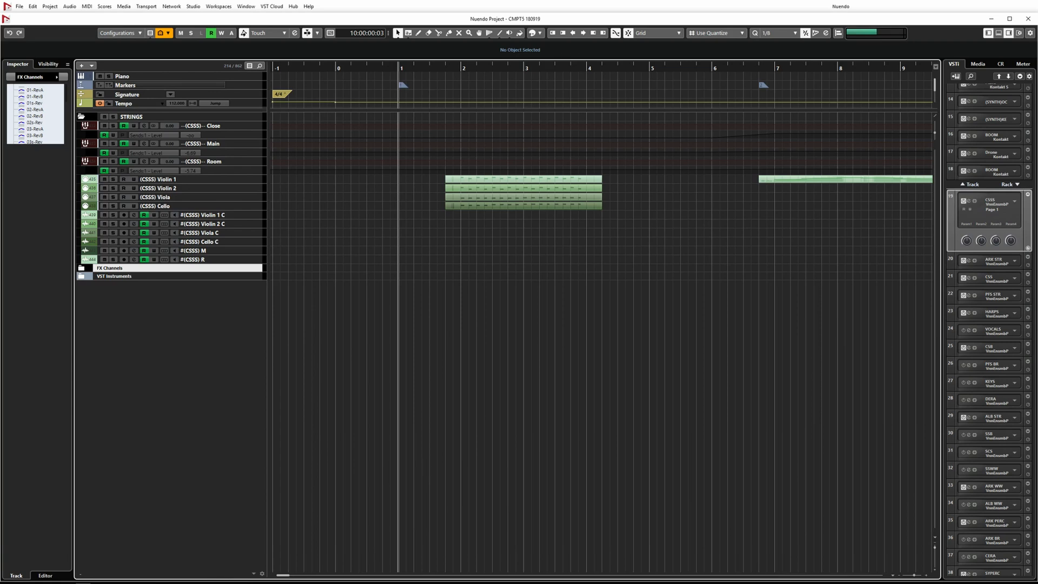
Review the CSSS Close, Main and Room group tracks, their send-level lanes, and the Violin 1 track's expression map.
{"action": "left_click", "coordinate": [231, 127]}
{"action": "left_click", "coordinate": [215, 152]}
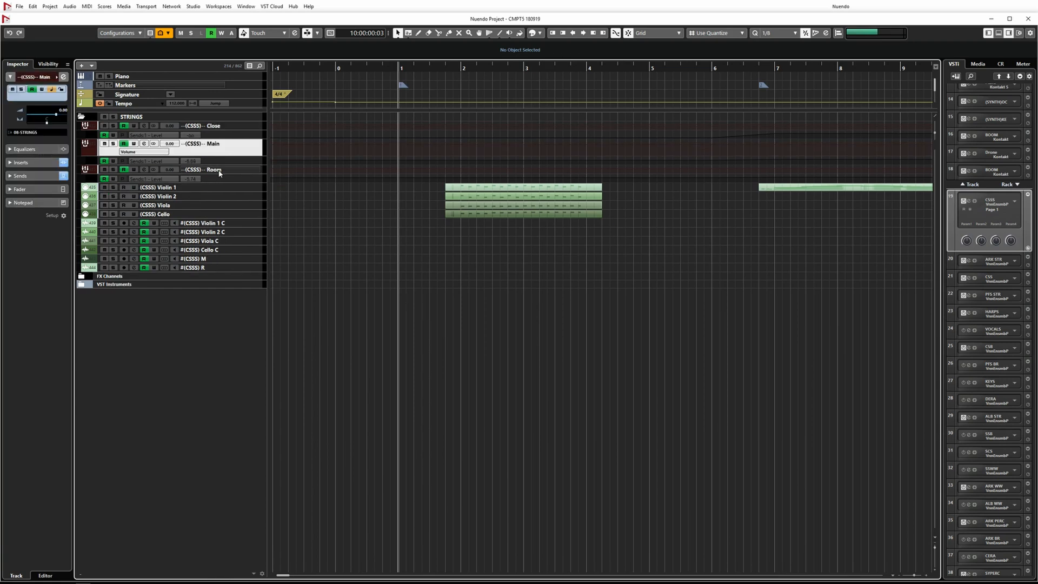
{"action": "left_click", "coordinate": [218, 169]}
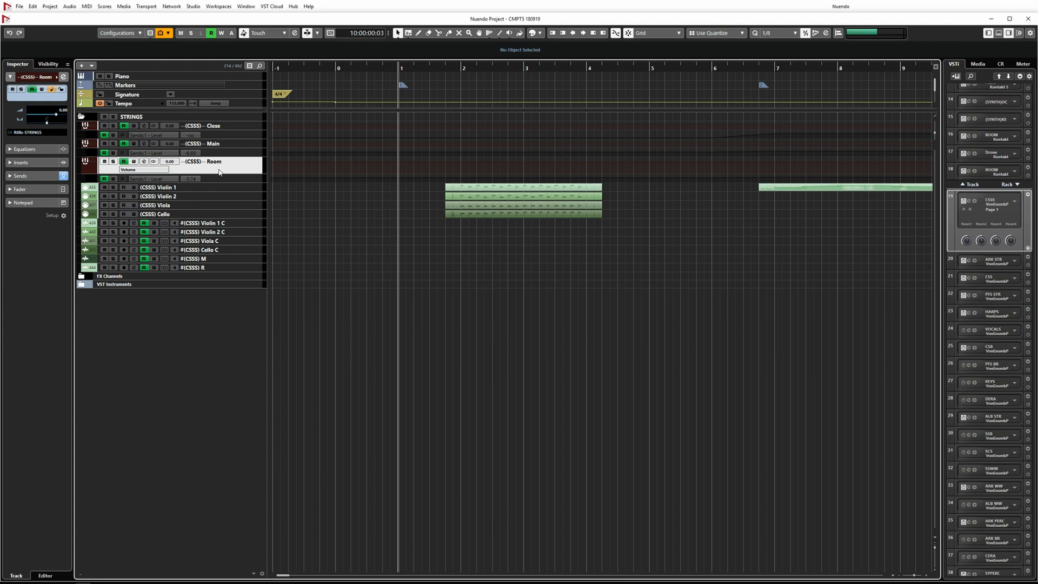
{"action": "left_click", "coordinate": [214, 136]}
{"action": "left_click", "coordinate": [215, 161]}
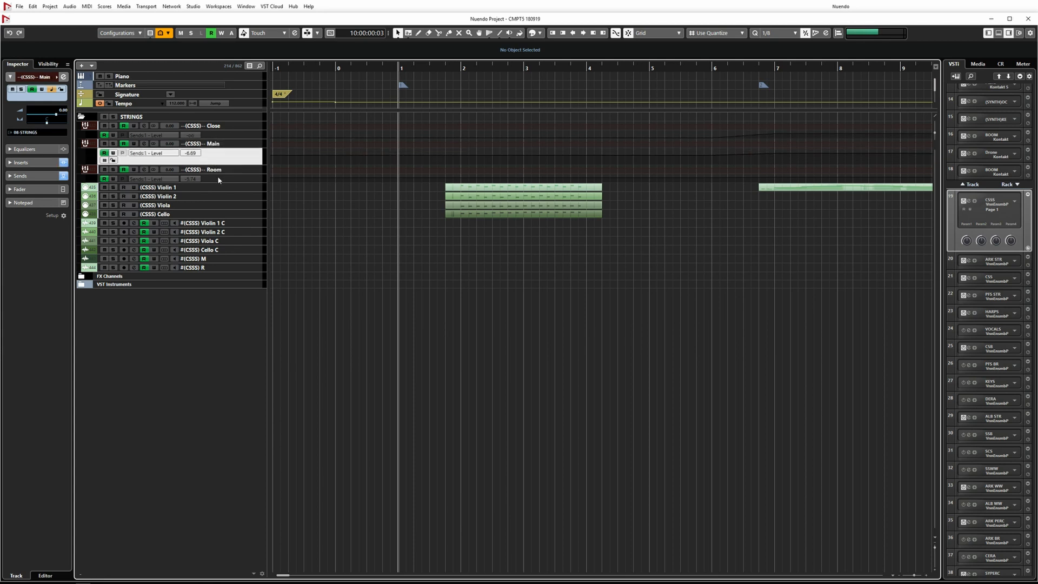
{"action": "left_click", "coordinate": [219, 176]}
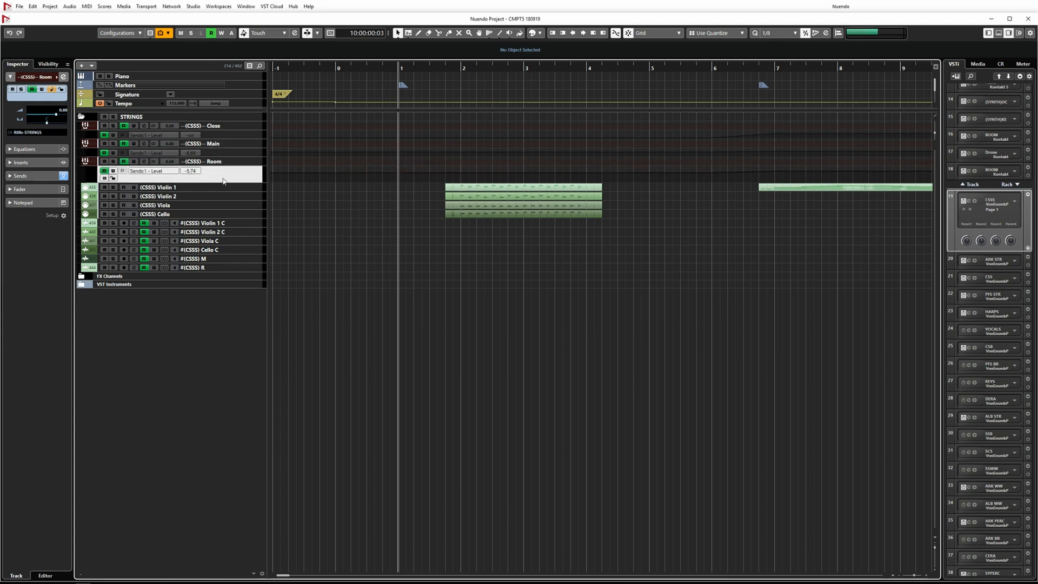
{"action": "left_click", "coordinate": [175, 187]}
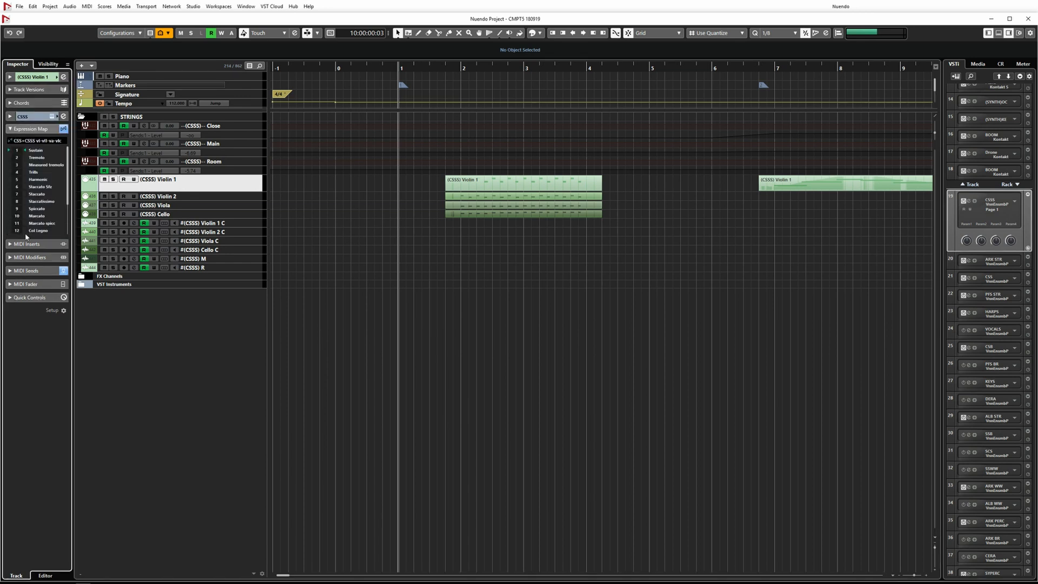
Record the string parts from bar 1 to bar 5 onto the six CSSS audio tracks, Violin 1 C through R.
{"action": "left_click", "coordinate": [217, 223]}
{"action": "left_click", "coordinate": [217, 267], "text": "shift"}
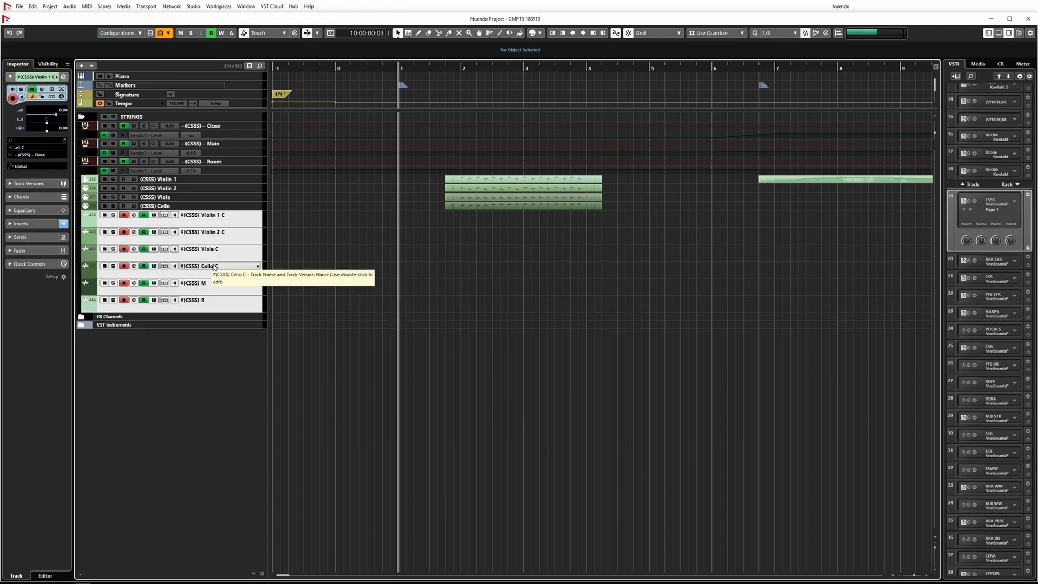
{"action": "key", "text": "KP_Multiply"}
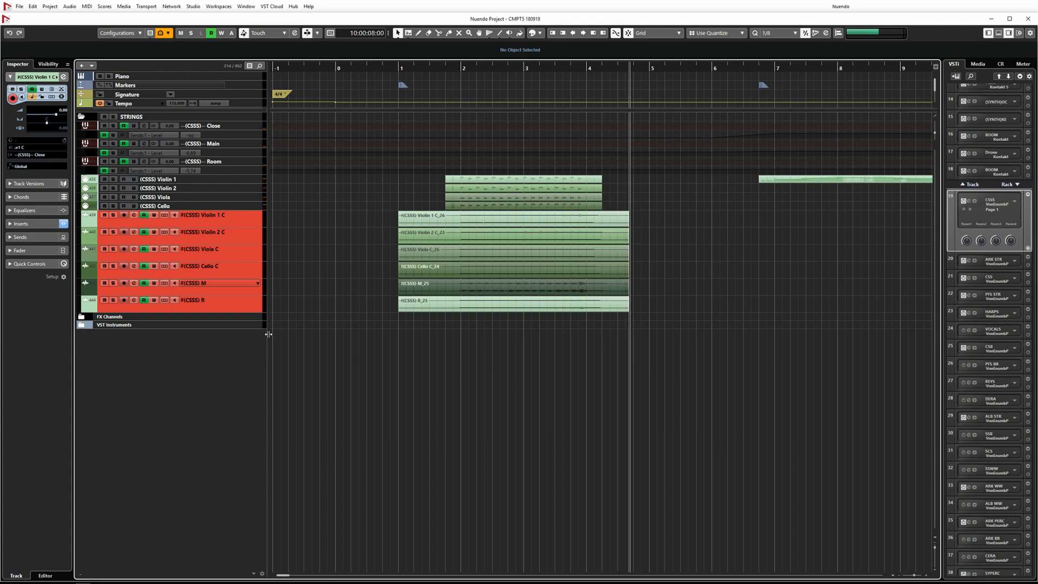
{"action": "key", "text": "space"}
Mute and remove the four CSSS MIDI tracks: Violin 1, Violin 2, Viola and Cello.
{"action": "left_click", "coordinate": [169, 206]}
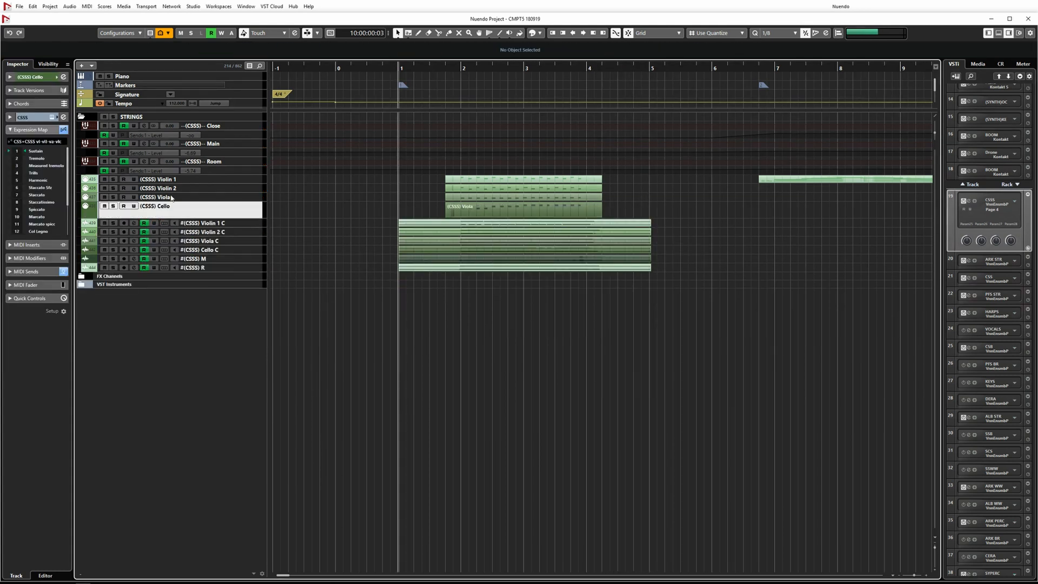
{"action": "left_click", "coordinate": [174, 181], "text": "shift"}
{"action": "key", "text": "m"}
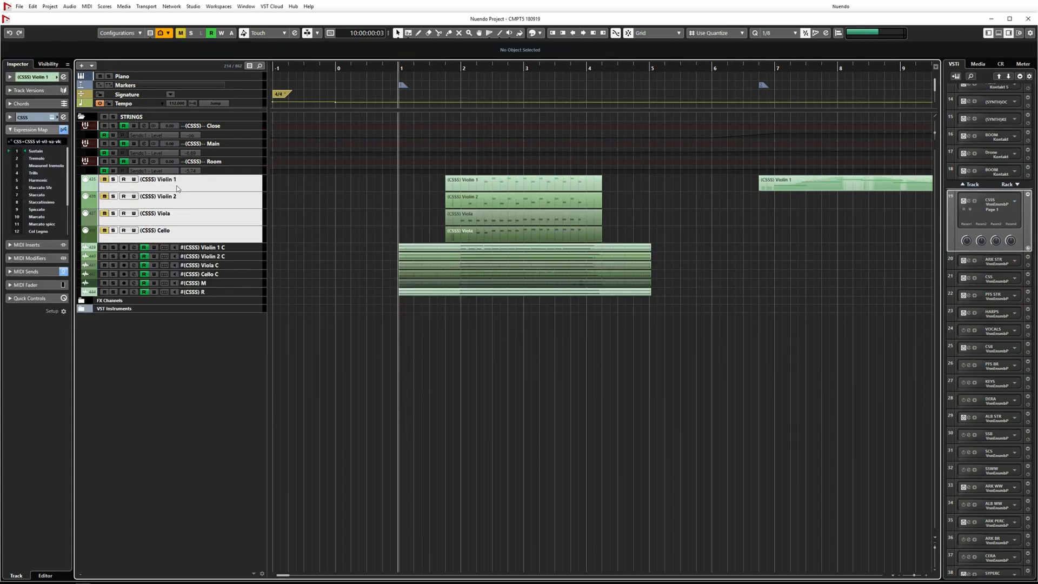
{"action": "key", "text": "Delete"}
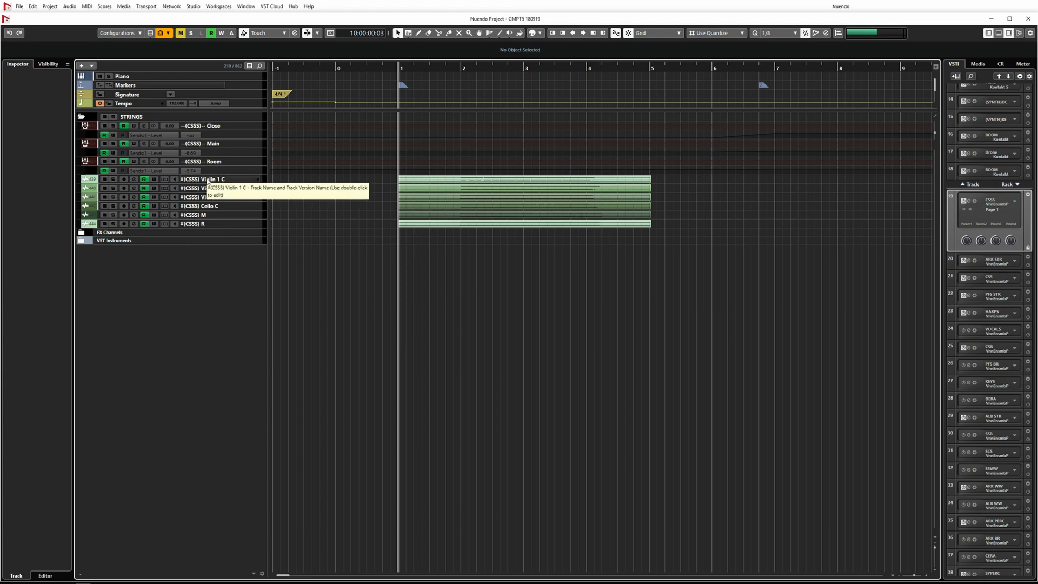
Look through the recorded CSSS audio tracks one by one, from Violin 1 C down to M and R.
{"action": "left_click", "coordinate": [208, 181]}
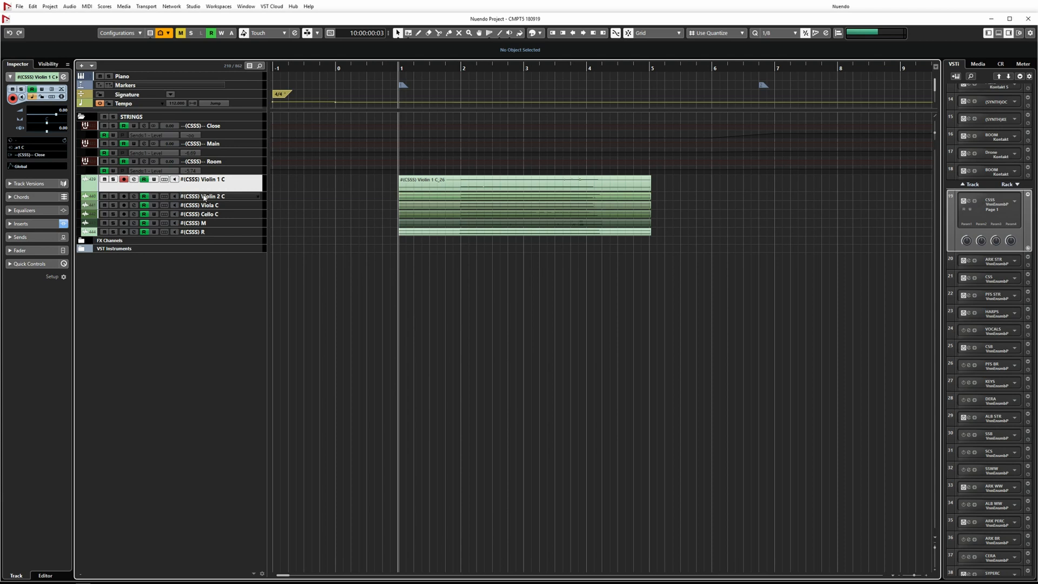
{"action": "left_click", "coordinate": [205, 197]}
{"action": "left_click", "coordinate": [211, 206]}
{"action": "left_click", "coordinate": [211, 217]}
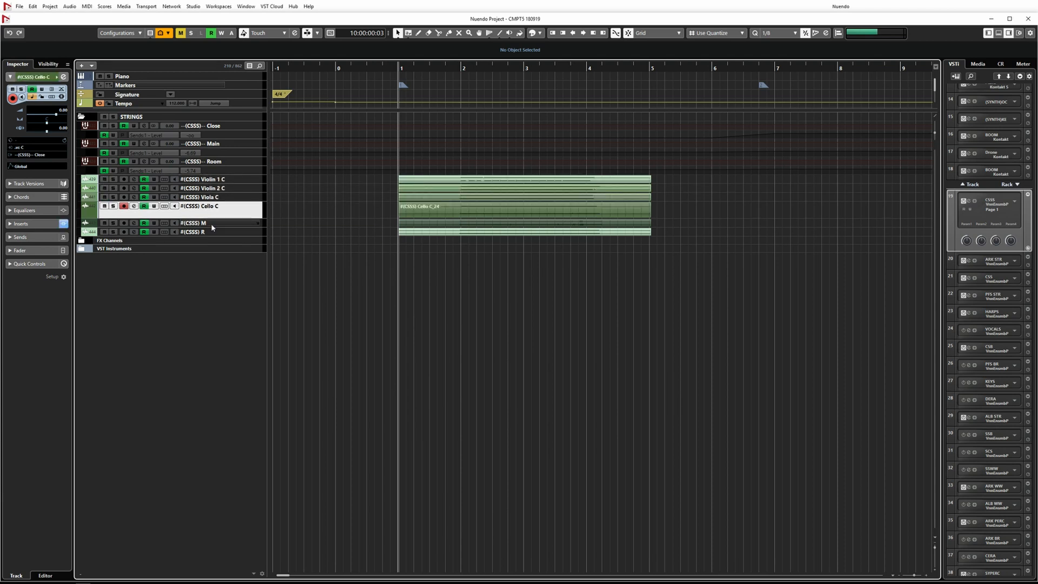
{"action": "left_click", "coordinate": [211, 223]}
{"action": "left_click", "coordinate": [213, 233]}
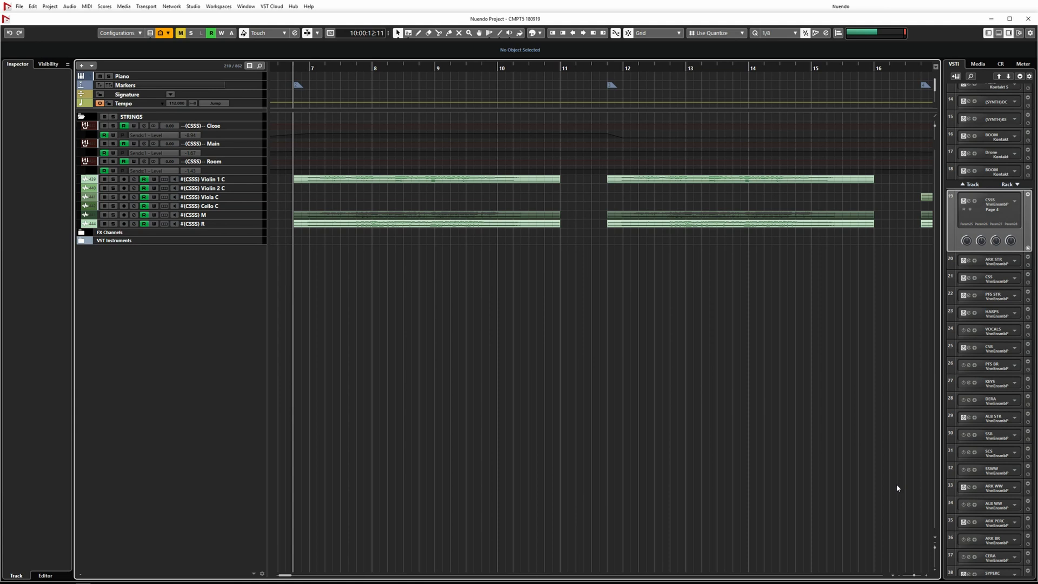
Play back the recorded phrase starting just before bar 7, and the one starting just before bar 12.
{"action": "key", "text": "space"}
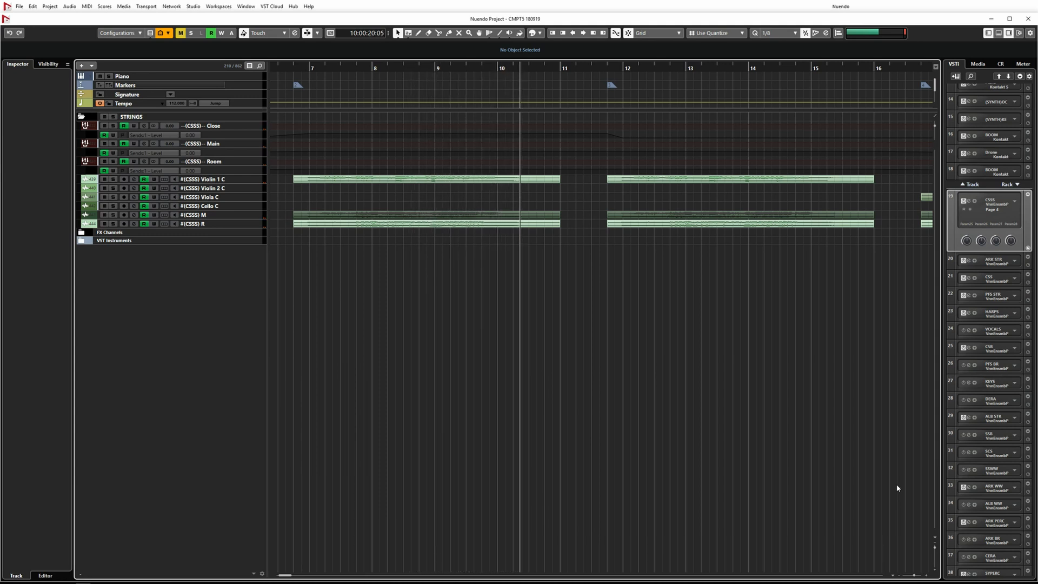
{"action": "key", "text": "space"}
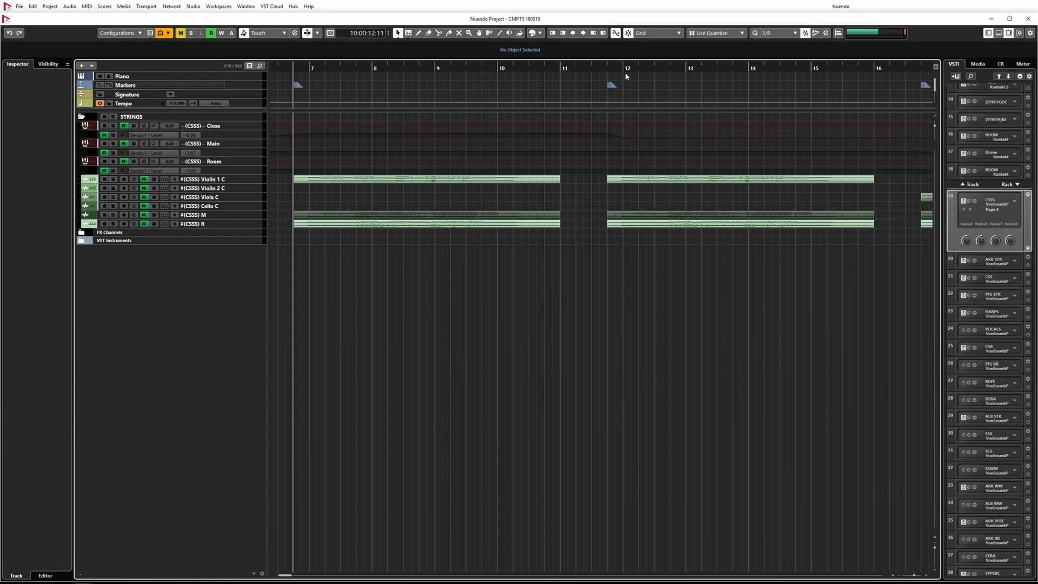
{"action": "left_click", "coordinate": [605, 67]}
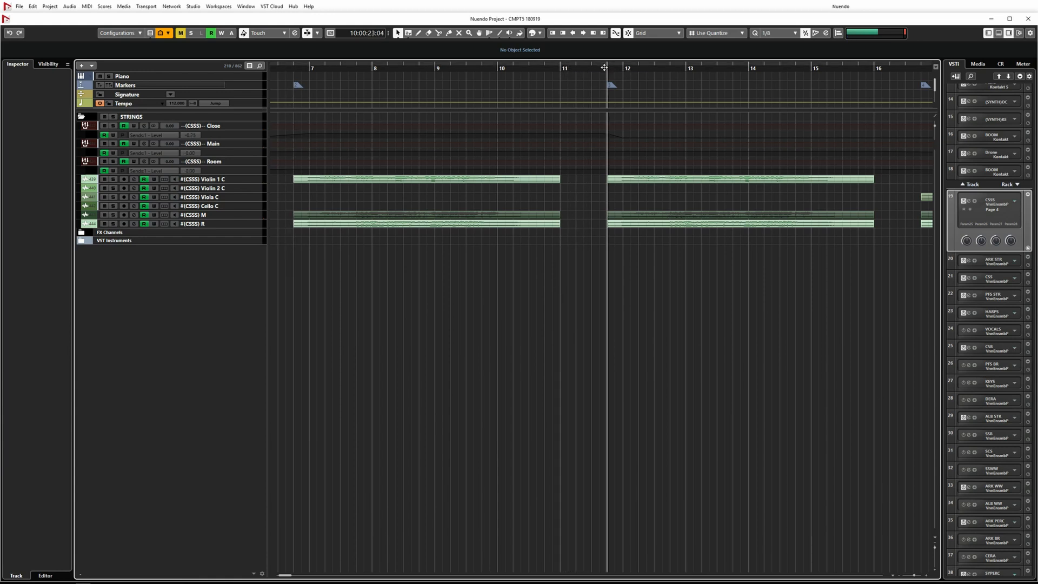
{"action": "scroll", "coordinate": [578, 320], "scroll_direction": "right", "scroll_amount": 5}
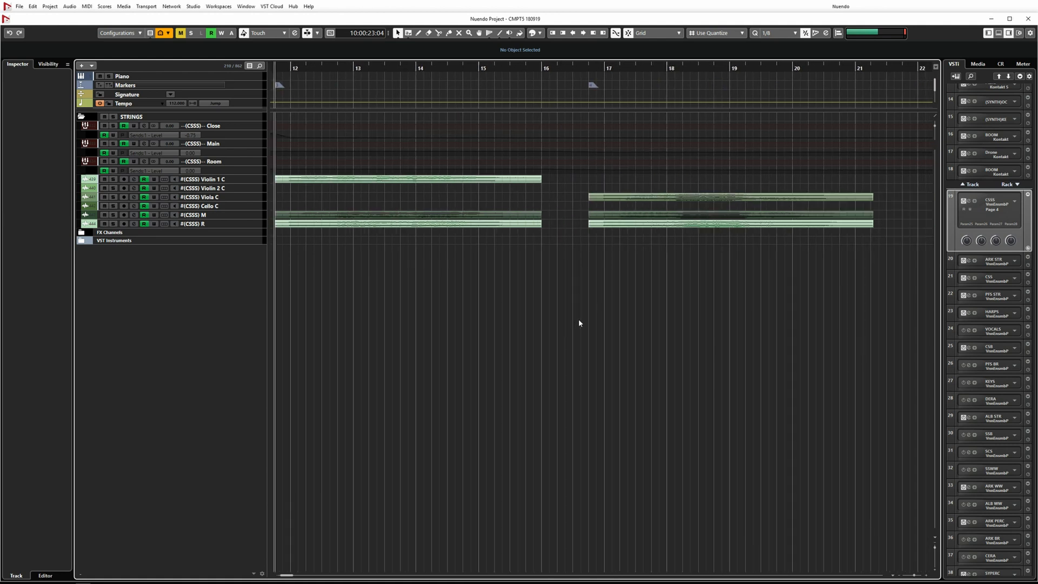
{"action": "key", "text": "space"}
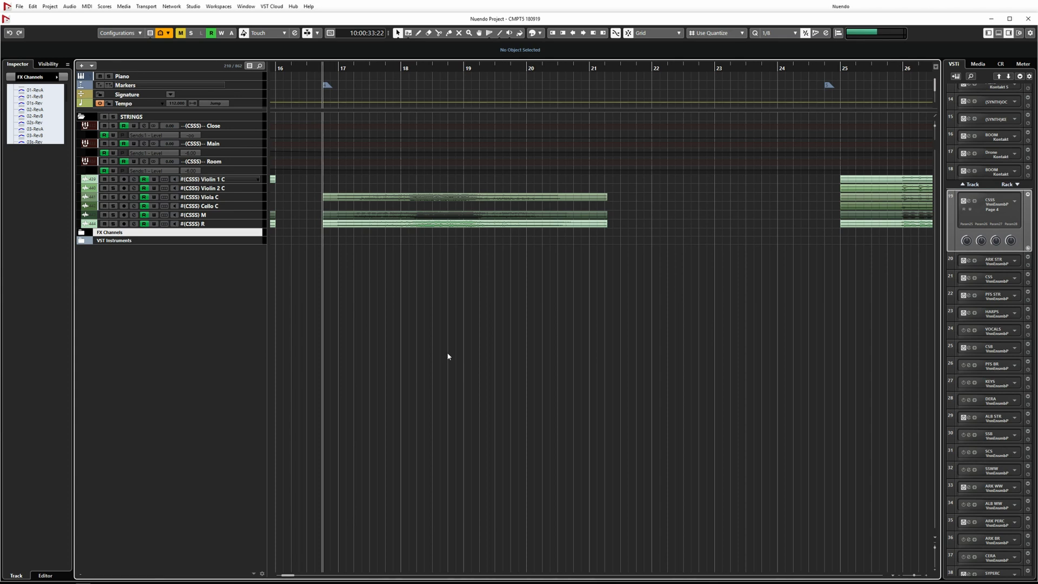
Insert FabFilter Pro-Q 3 in the first insert slot of the Viola C track.
{"action": "left_click", "coordinate": [238, 196]}
{"action": "left_click", "coordinate": [24, 142]}
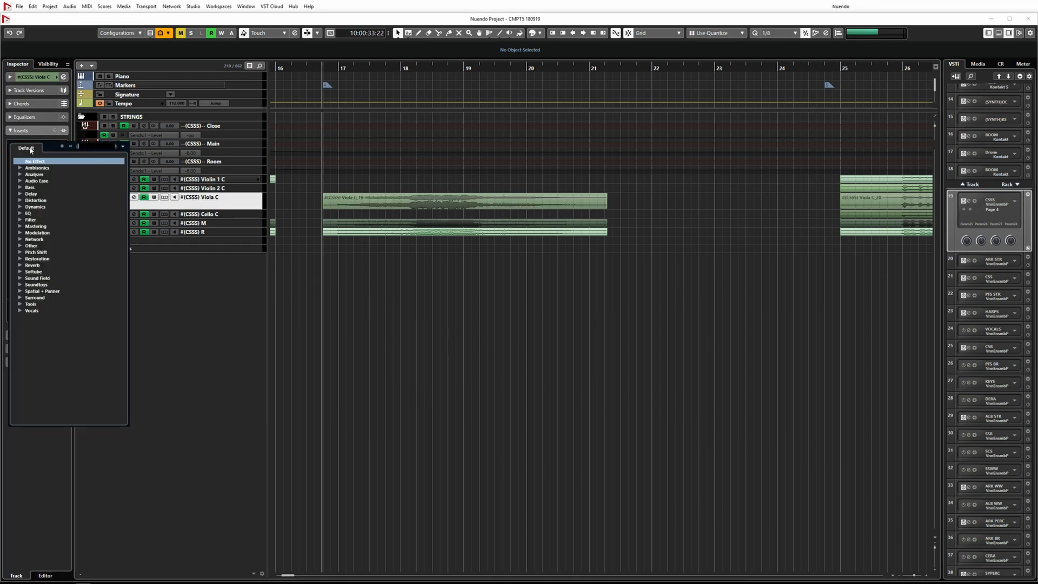
{"action": "type", "text": "pro"}
{"action": "left_click", "coordinate": [75, 220]}
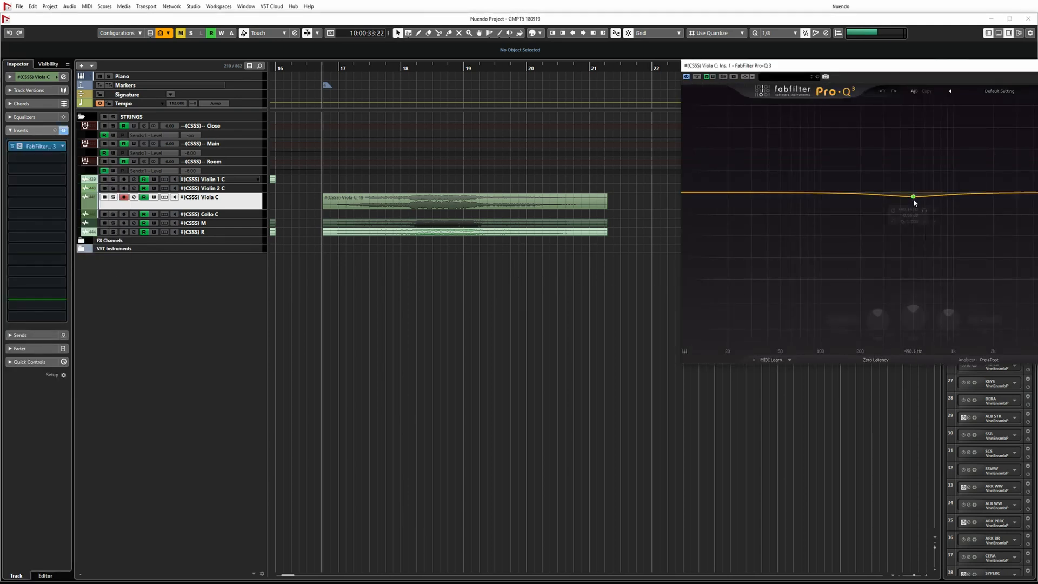
Cut about 3.4 dB around 500 Hz with a bell band on Viola C and audition the phrase before bar 17.
{"action": "left_click_drag", "start_coordinate": [913, 193], "coordinate": [914, 216]}
{"action": "left_click_drag", "start_coordinate": [886, 72], "coordinate": [712, 164]}
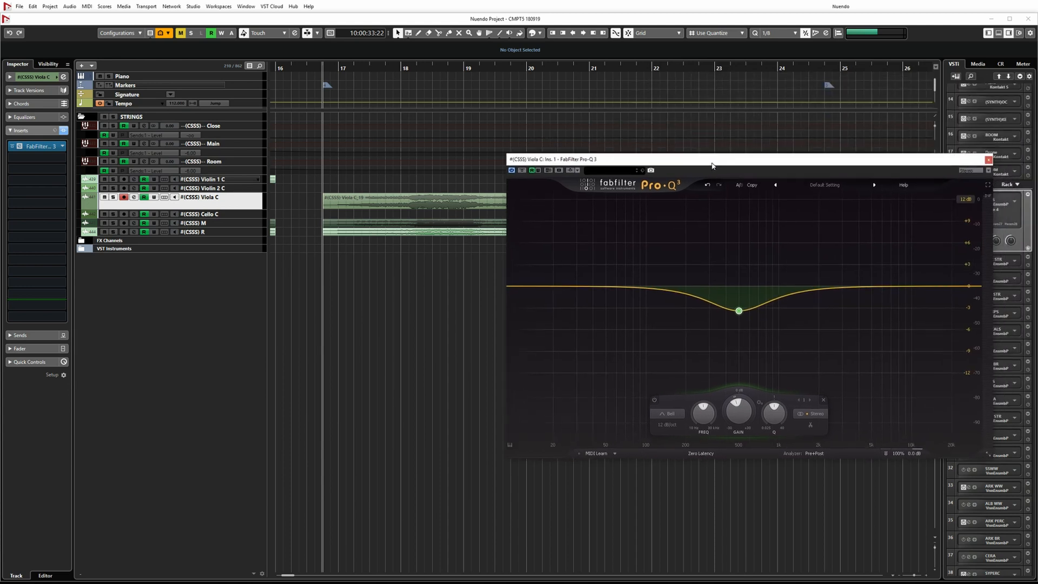
{"action": "mouse_move", "coordinate": [739, 311]}
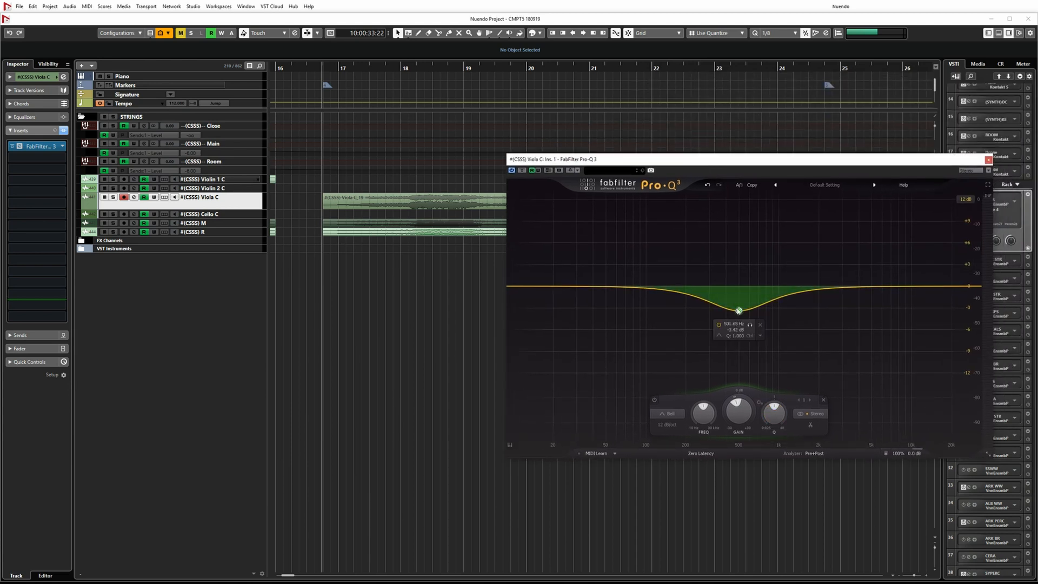
{"action": "left_click", "coordinate": [332, 70]}
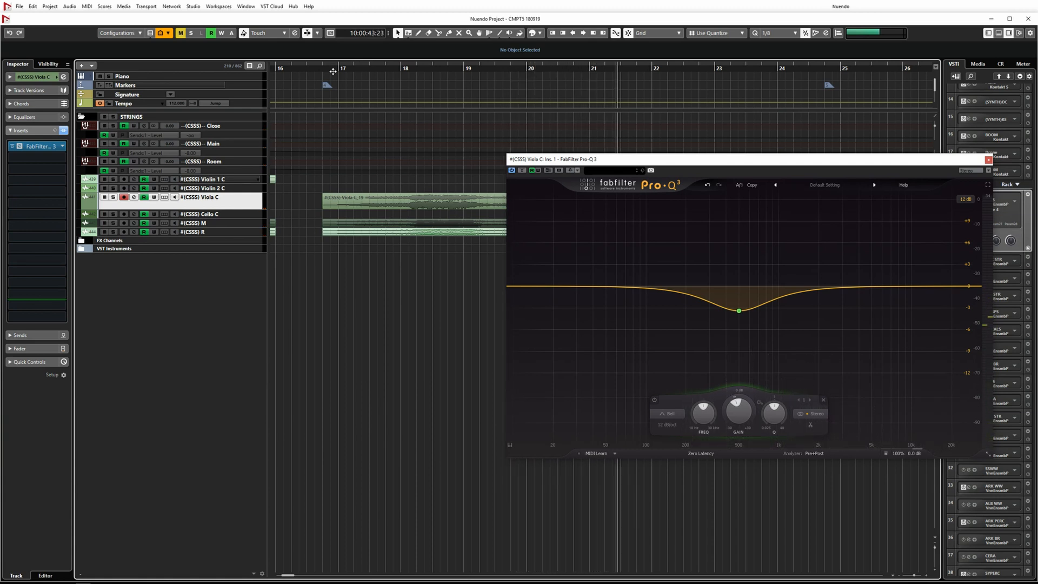
{"action": "left_click", "coordinate": [333, 71]}
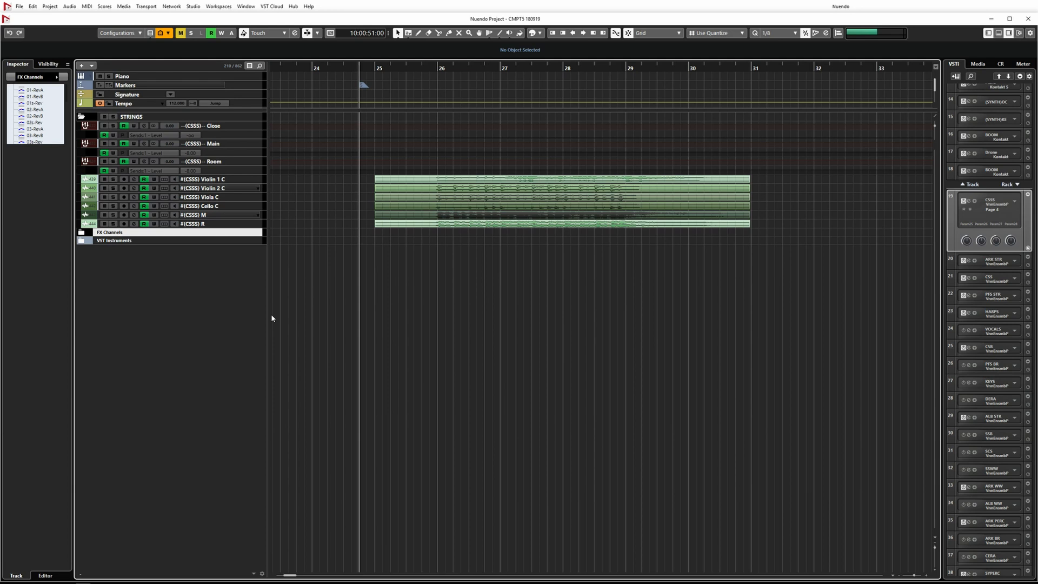
Automate the Violin 1 C volume to rise to about 3.8 dB at bar 27 and play back the passage.
{"action": "left_click", "coordinate": [227, 180]}
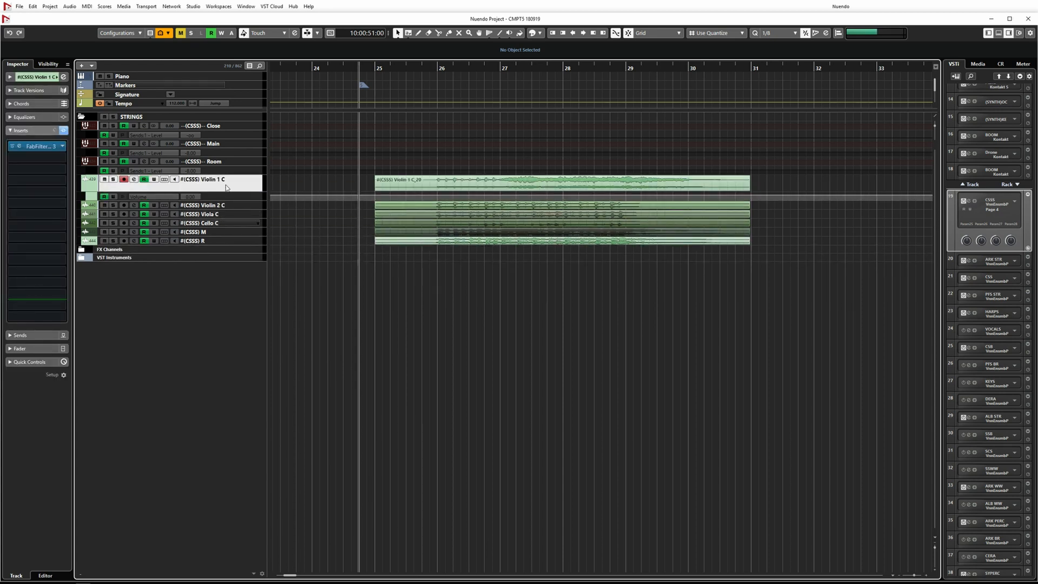
{"action": "left_click", "coordinate": [491, 198]}
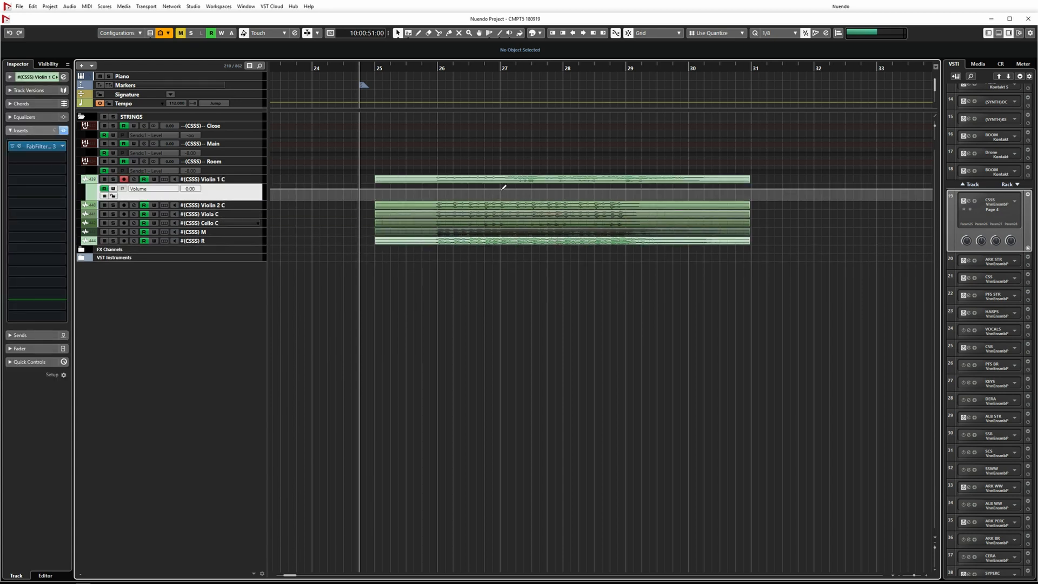
{"action": "left_click", "coordinate": [489, 189]}
{"action": "left_click", "coordinate": [501, 189]}
{"action": "scroll", "coordinate": [99, 55], "scroll_direction": "up", "scroll_amount": 2}
{"action": "scroll", "coordinate": [99, 55], "scroll_direction": "up", "scroll_amount": 2}
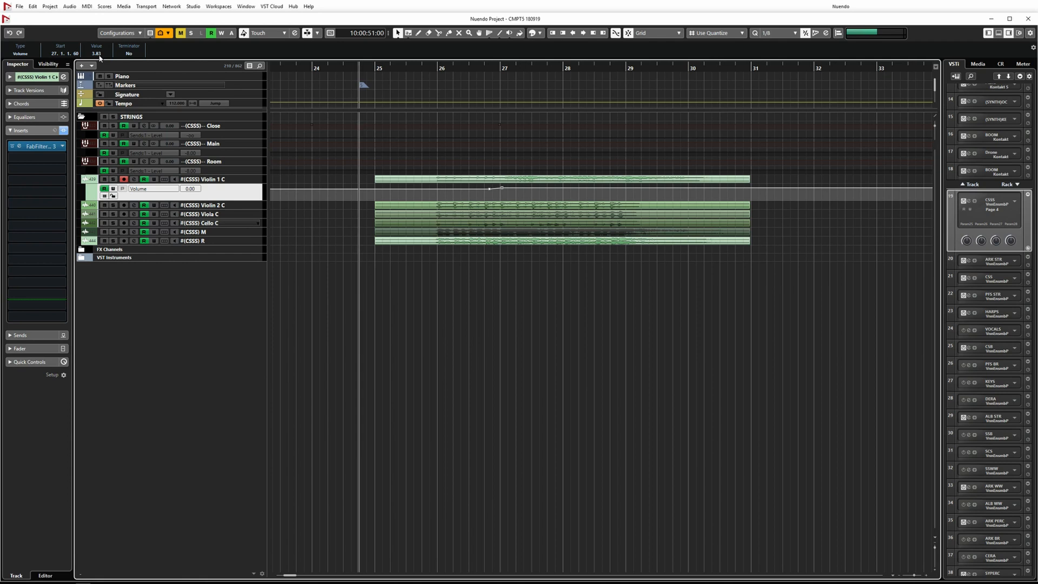
{"action": "key", "text": "space"}
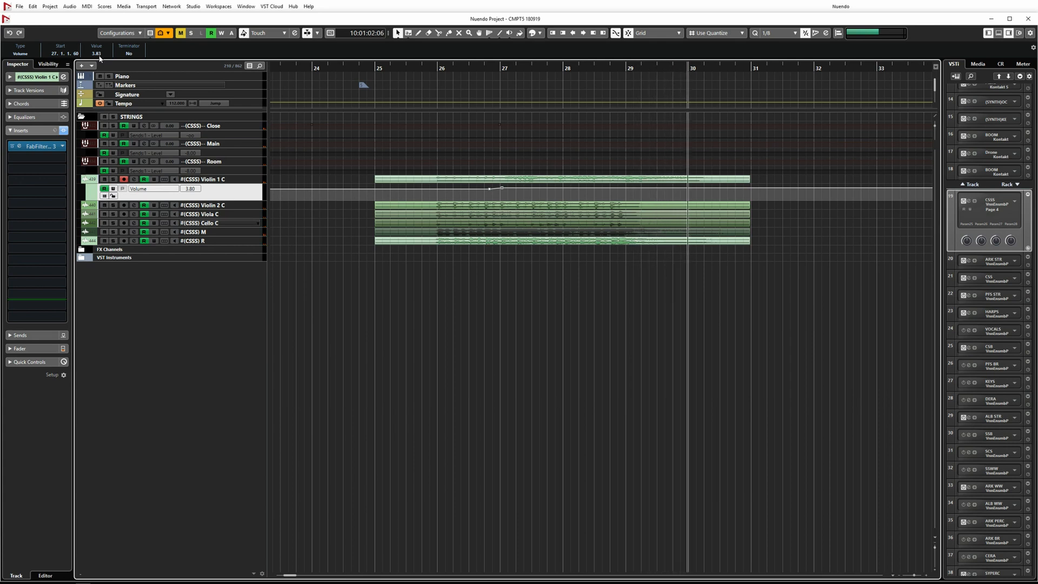
{"action": "key", "text": "space"}
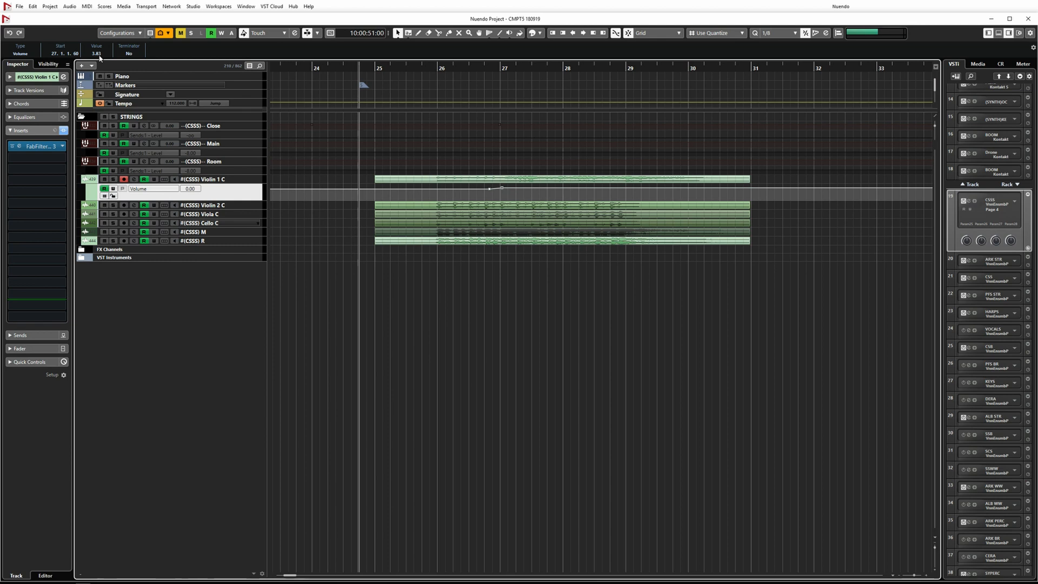